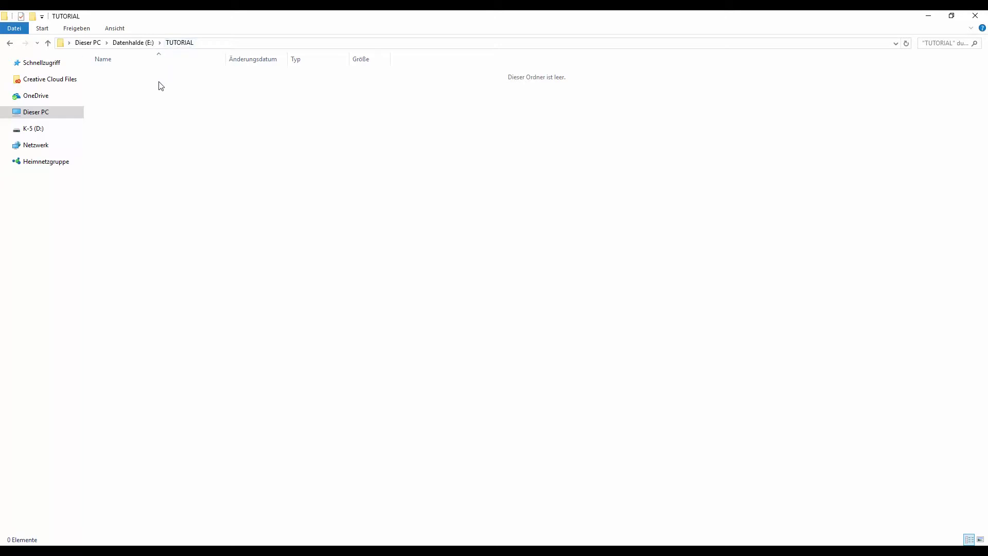
- Add a new folder named 2017 inside the empty TUTORIAL folder
{"action": "right_click", "coordinate": [151, 98]}
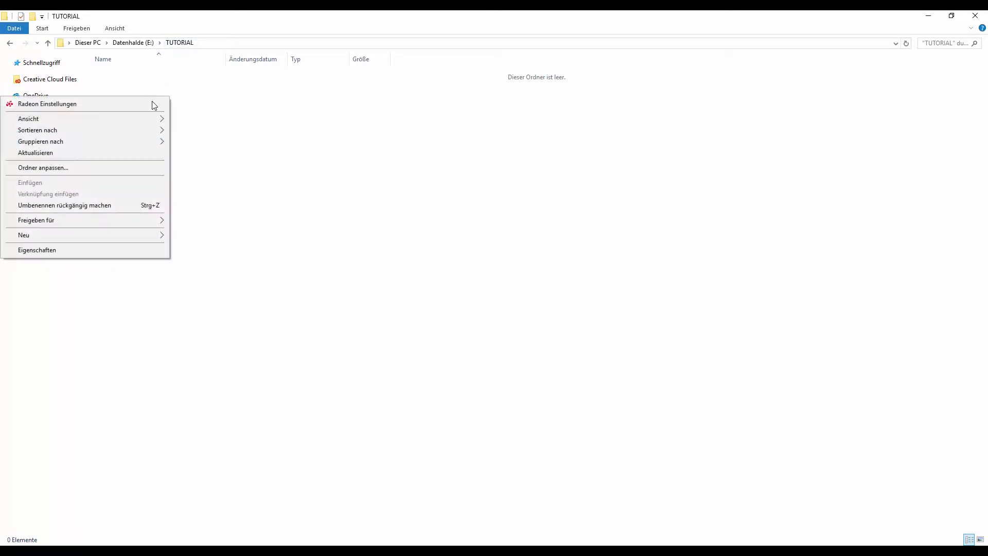
{"action": "mouse_move", "coordinate": [67, 232]}
{"action": "left_click", "coordinate": [224, 235]}
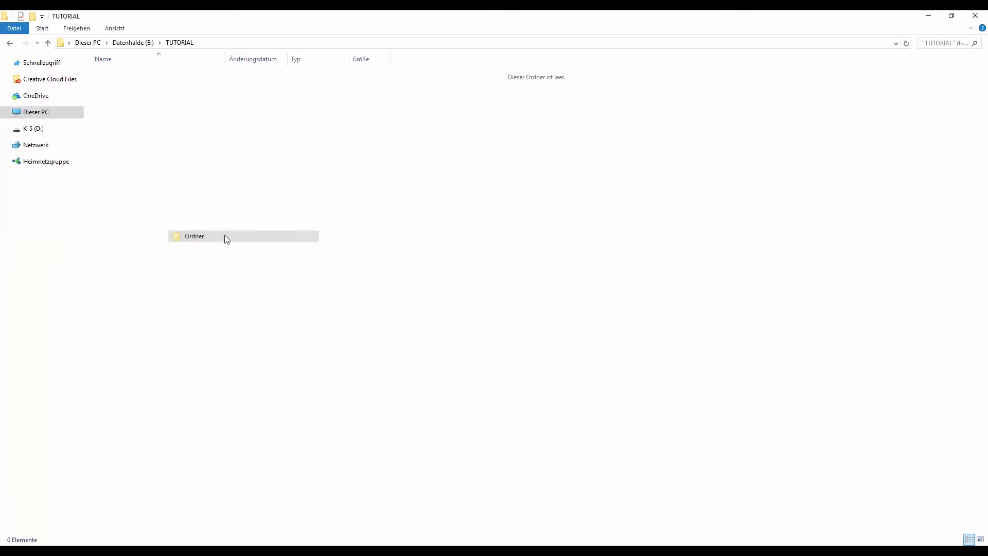
{"action": "type", "text": "2017"}
{"action": "key", "text": "Return"}
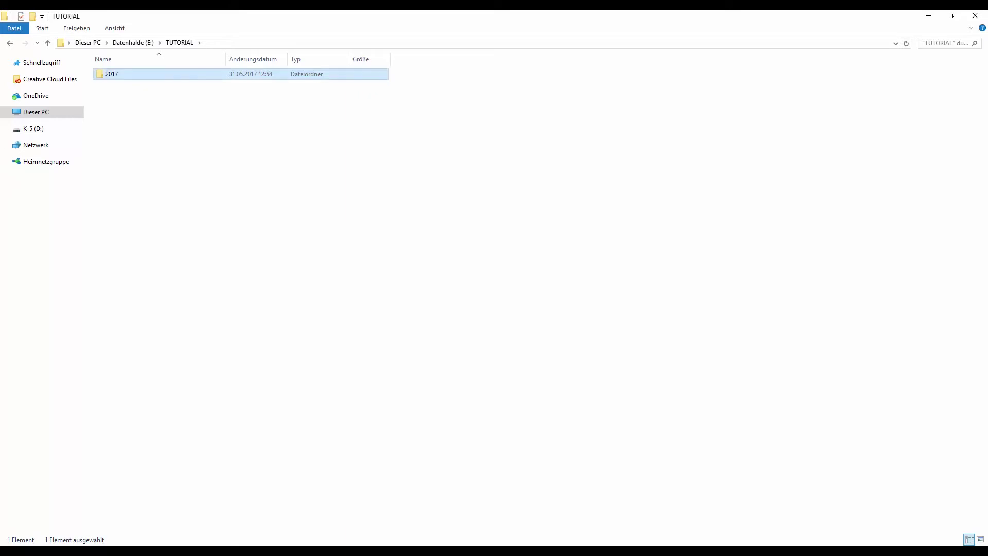
- Open 2017 and create the folders 1. Photography and 2. Videography
{"action": "double_click", "coordinate": [114, 77]}
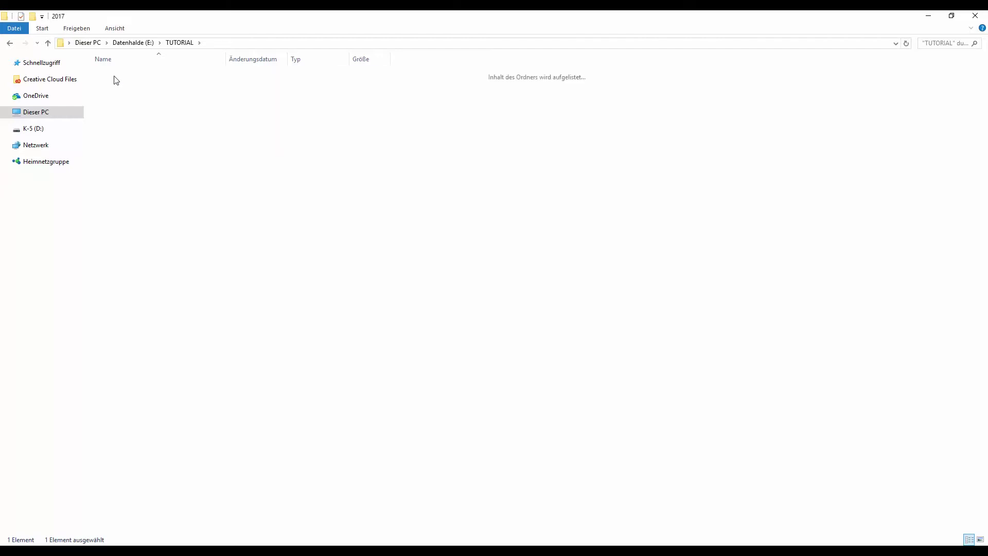
{"action": "right_click", "coordinate": [127, 91]}
{"action": "mouse_move", "coordinate": [60, 227]}
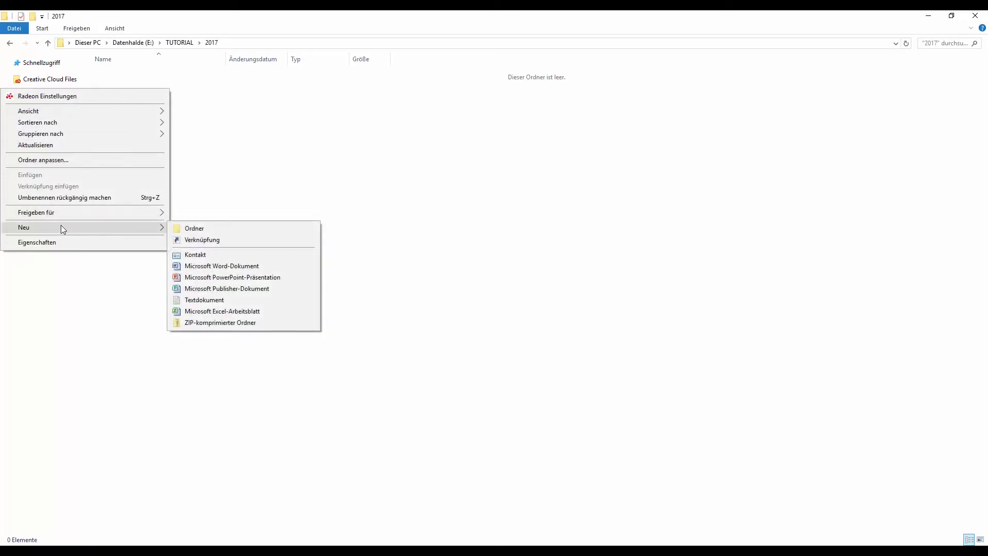
{"action": "left_click", "coordinate": [192, 227]}
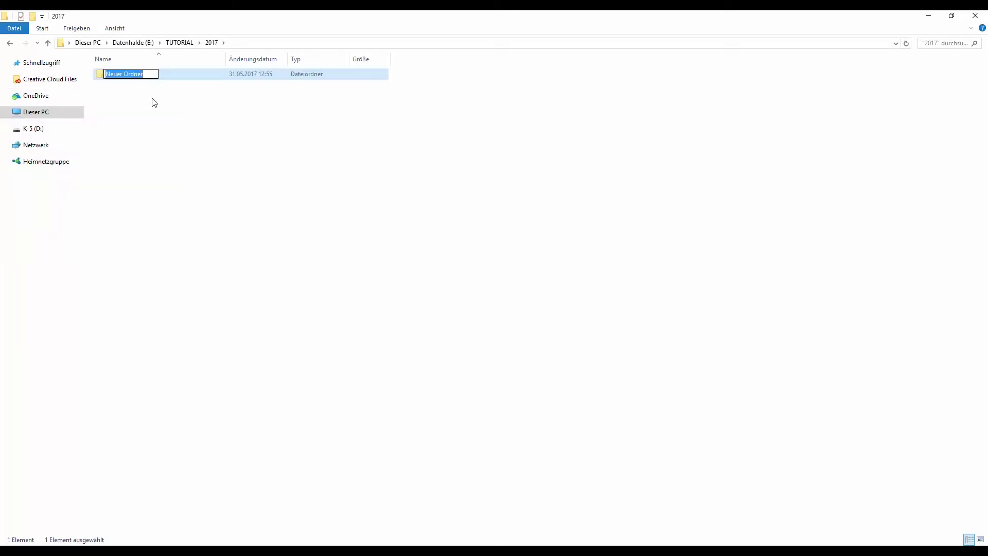
{"action": "type", "text": "1. Photography"}
{"action": "right_click", "coordinate": [152, 102]}
{"action": "mouse_move", "coordinate": [29, 239]}
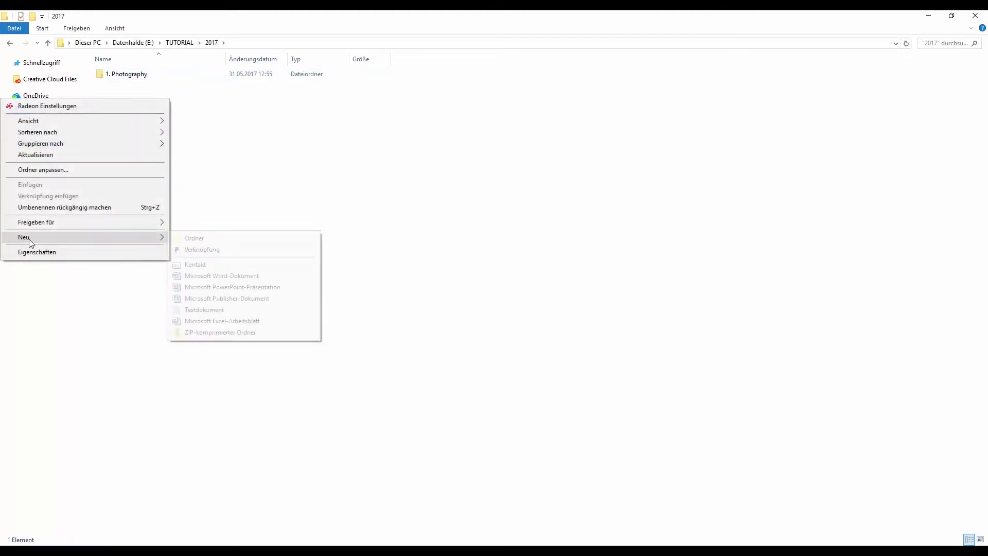
{"action": "left_click", "coordinate": [251, 241]}
{"action": "type", "text": "1"}
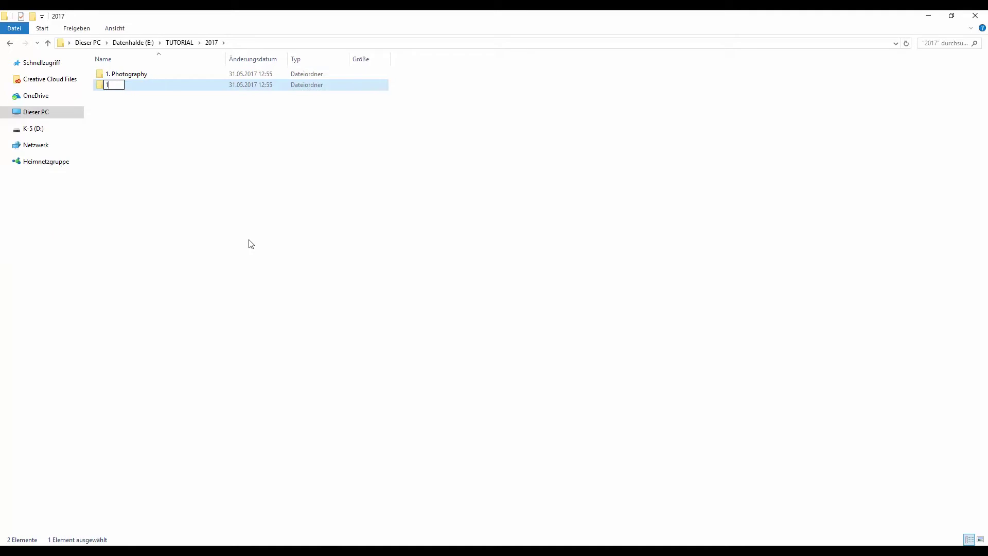
{"action": "key", "text": "BackSpace"}
{"action": "type", "text": "2. Videography"}
{"action": "left_click", "coordinate": [250, 243]}
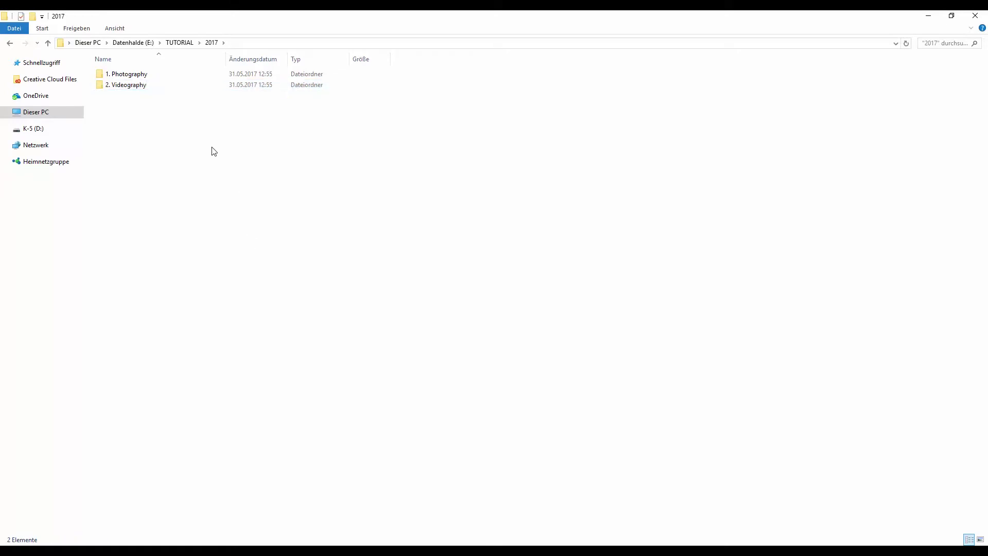
- Add the folders 0. Business and 3. Recources, then select 1. Photography
{"action": "right_click", "coordinate": [211, 147]}
{"action": "mouse_move", "coordinate": [134, 282]}
{"action": "left_click", "coordinate": [261, 283]}
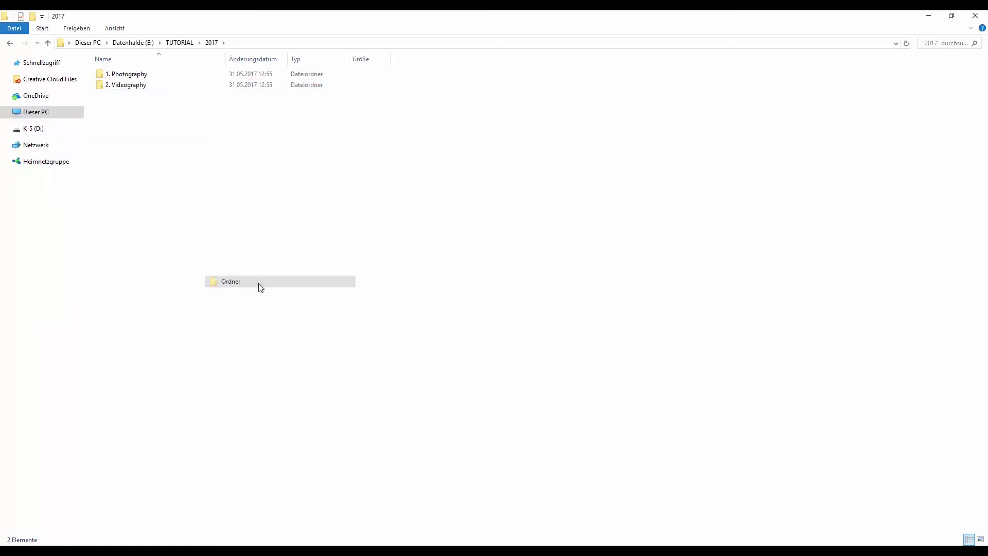
{"action": "type", "text": "0.  Business"}
{"action": "key", "text": "Return"}
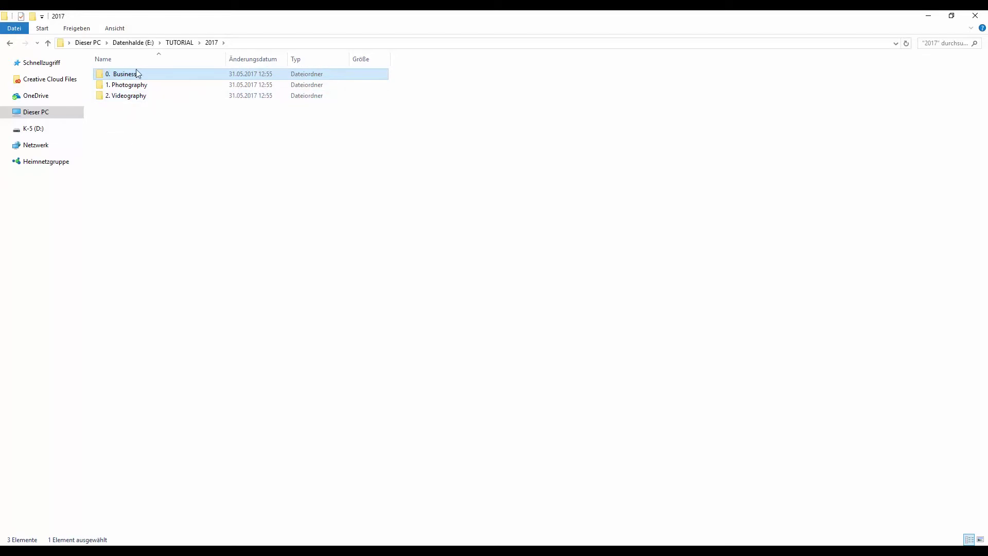
{"action": "left_click_drag", "start_coordinate": [141, 135], "coordinate": [119, 74]}
{"action": "right_click", "coordinate": [125, 123]}
{"action": "mouse_move", "coordinate": [60, 261]}
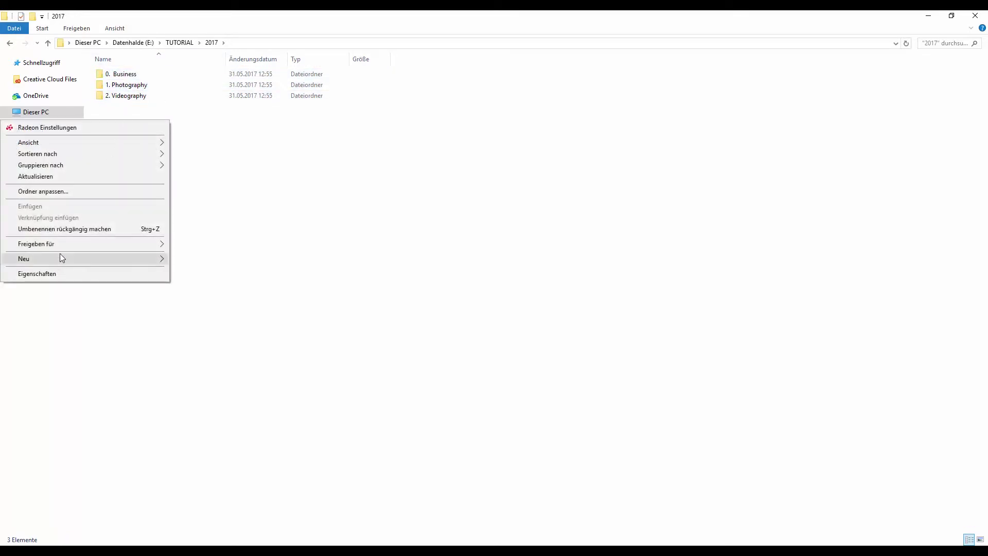
{"action": "left_click", "coordinate": [223, 260]}
{"action": "type", "text": "3. Recources"}
{"action": "key", "text": "Return"}
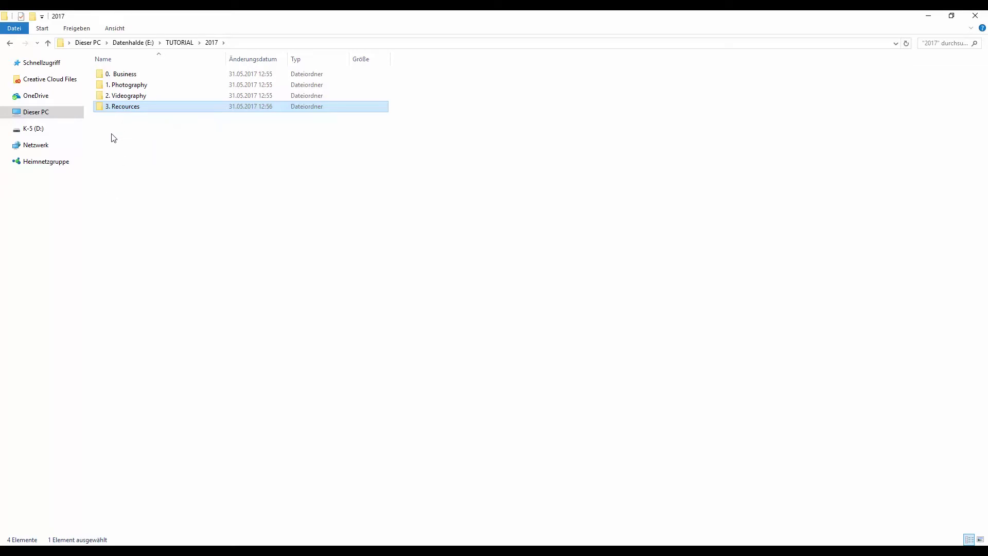
{"action": "left_click", "coordinate": [124, 87]}
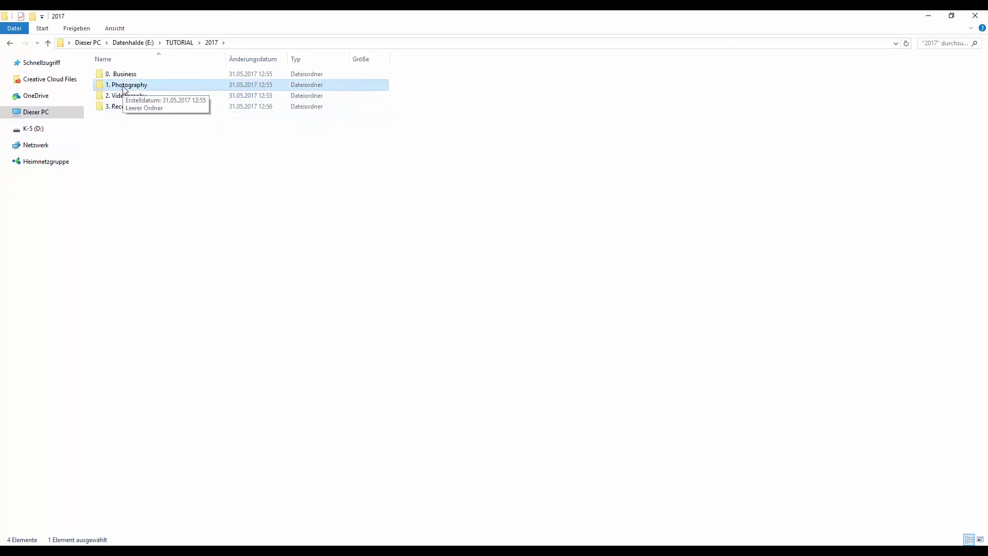
- Go back into 2017 > 1. Photography and create the folder 1. Payed
{"action": "left_click", "coordinate": [175, 43]}
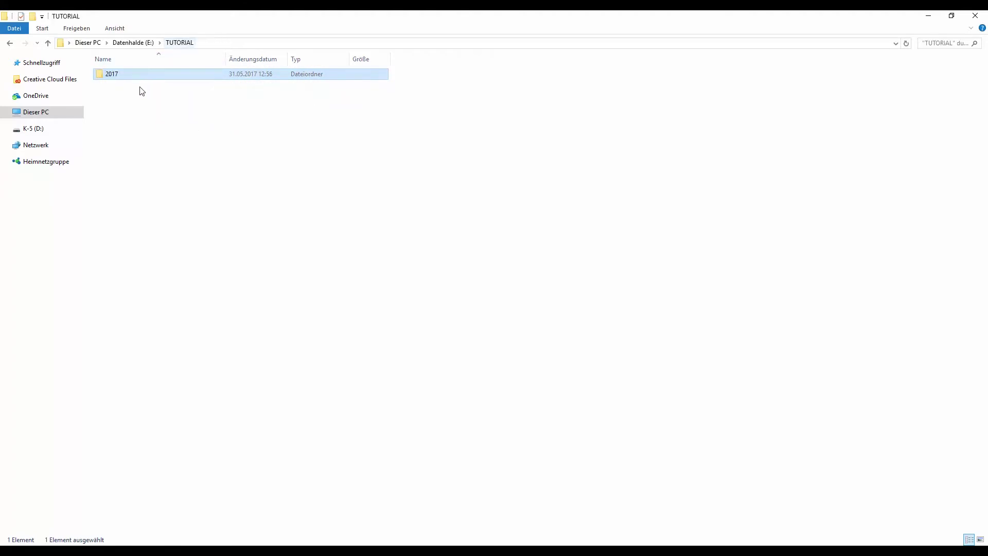
{"action": "double_click", "coordinate": [135, 75]}
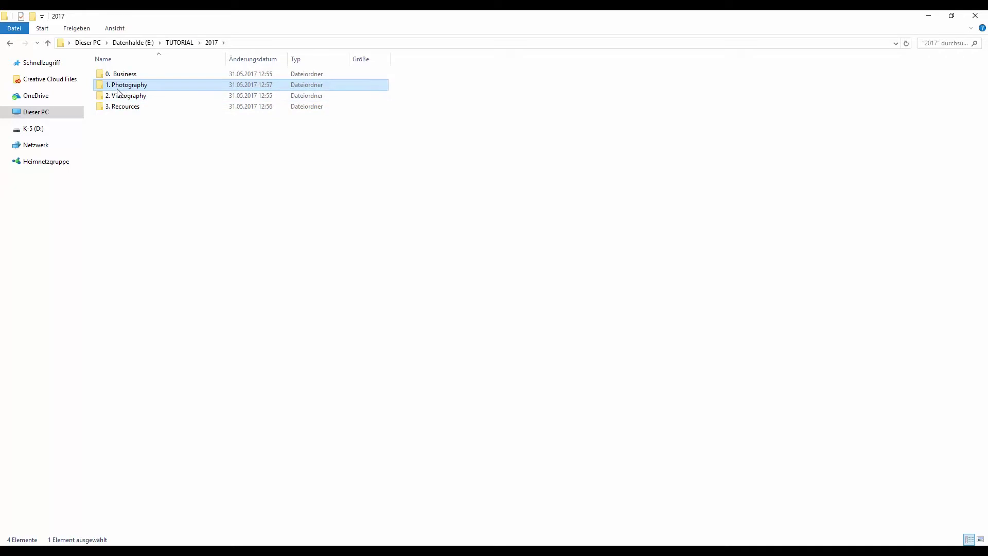
{"action": "double_click", "coordinate": [119, 88]}
{"action": "right_click", "coordinate": [122, 88]}
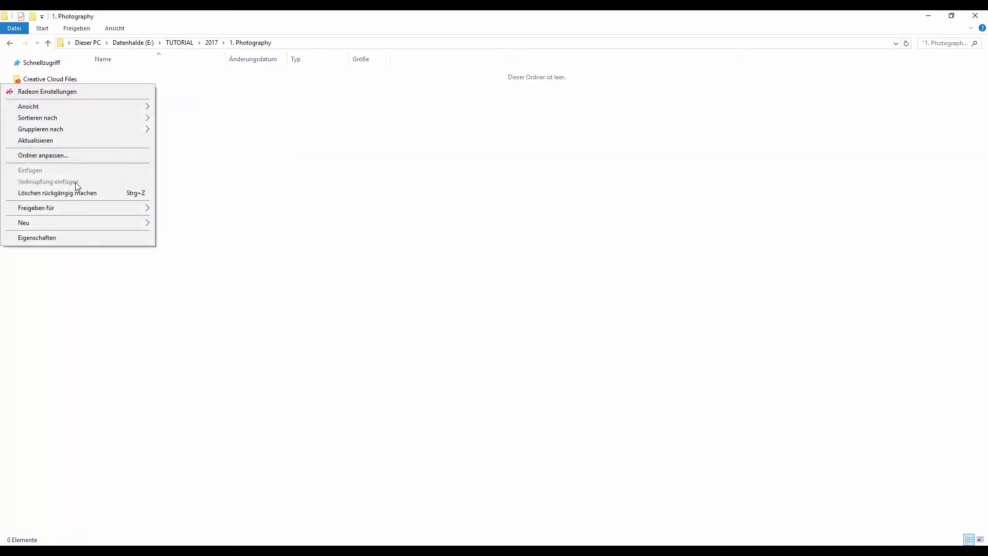
{"action": "mouse_move", "coordinate": [72, 224]}
{"action": "left_click", "coordinate": [178, 224]}
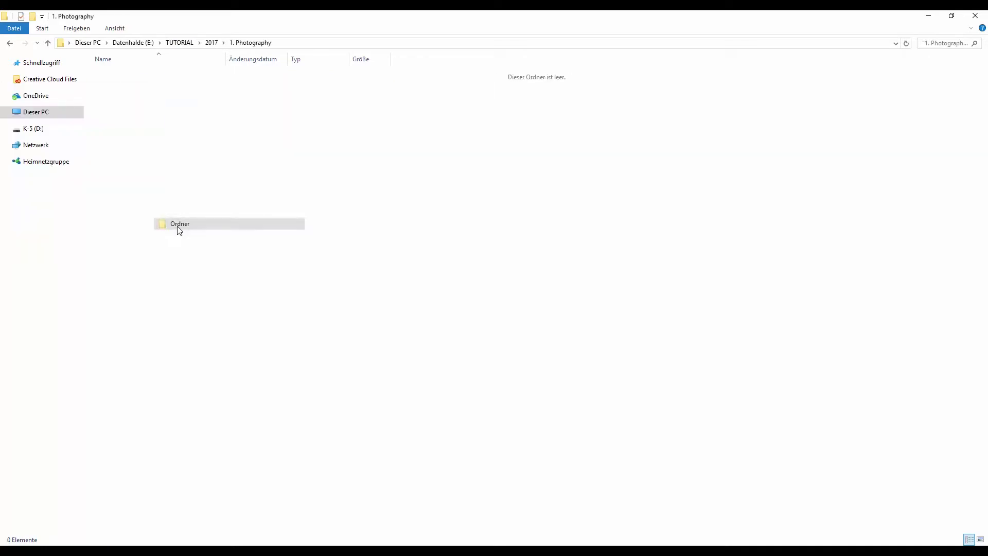
{"action": "type", "text": "1."}
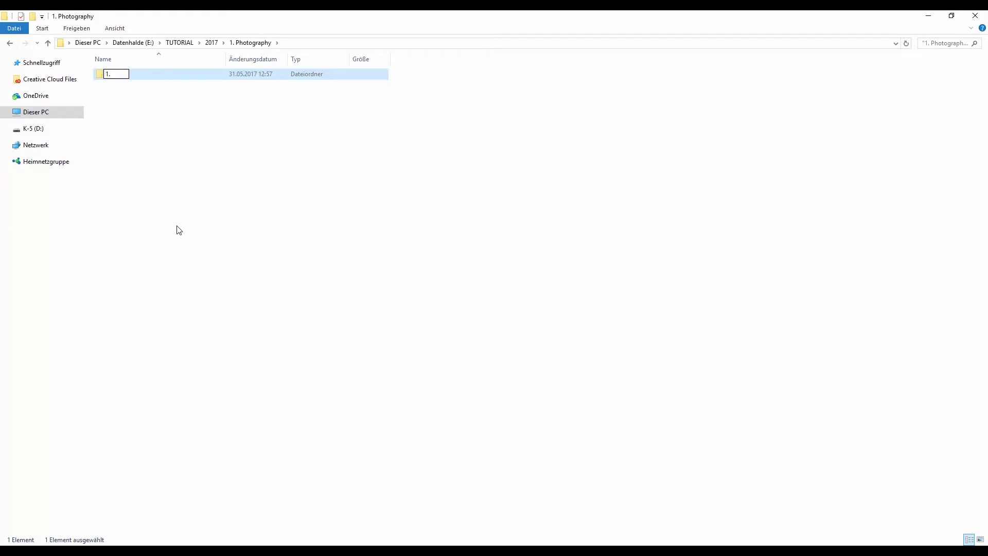
{"action": "type", "text": " Payed"}
{"action": "key", "text": "Return"}
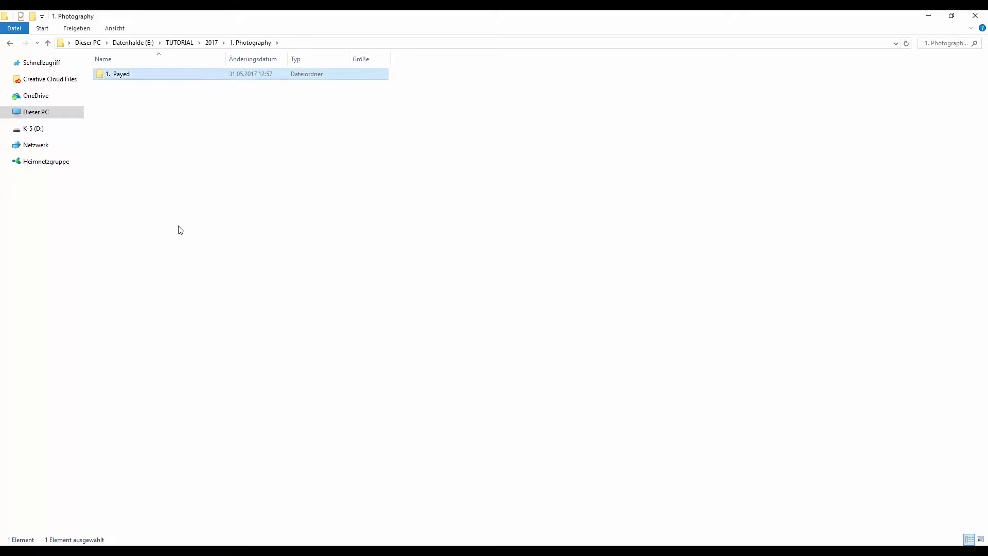
- Add the folders 2. TFP and 3. Friends & Family beside it
{"action": "right_click", "coordinate": [112, 98]}
{"action": "mouse_move", "coordinate": [40, 234]}
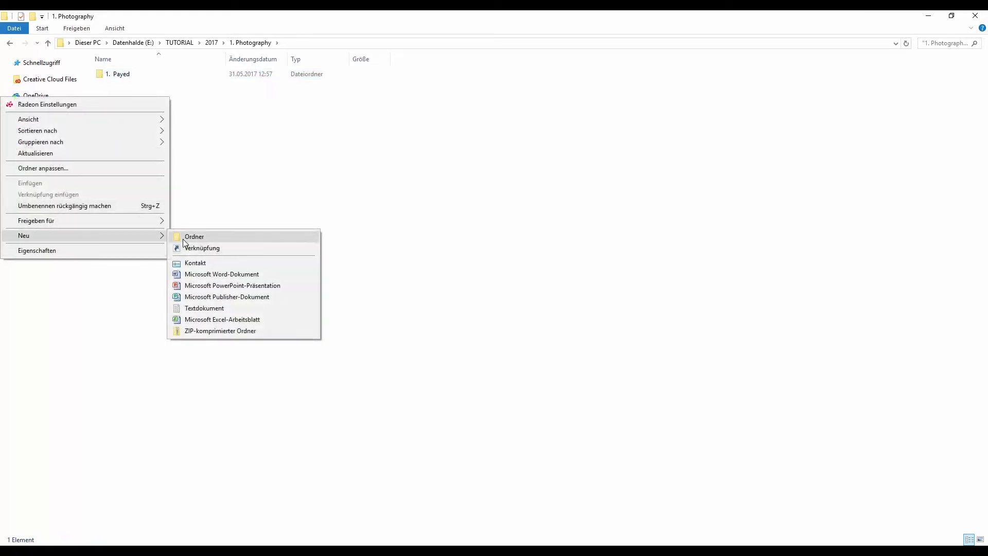
{"action": "left_click", "coordinate": [183, 238]}
{"action": "type", "text": "2. TFP"}
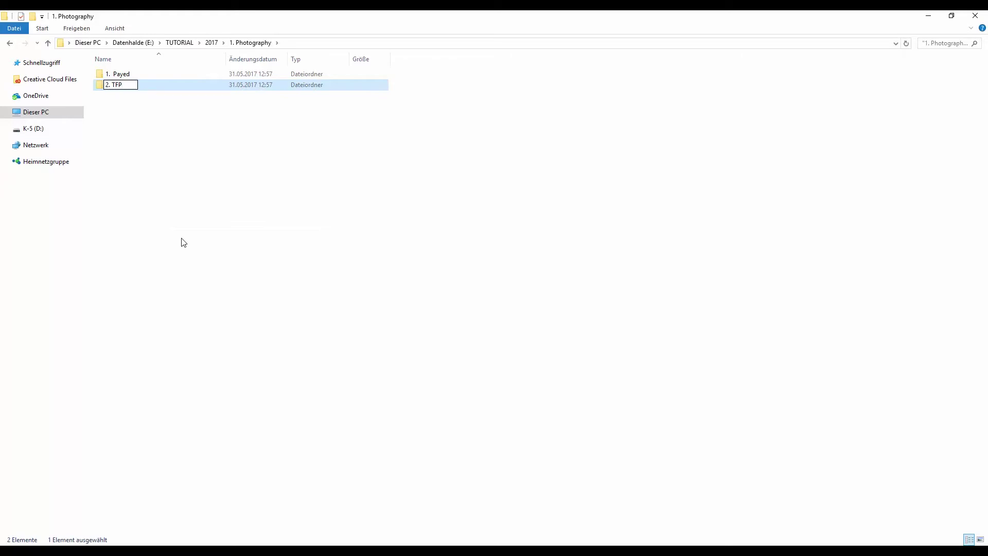
{"action": "right_click", "coordinate": [170, 112]}
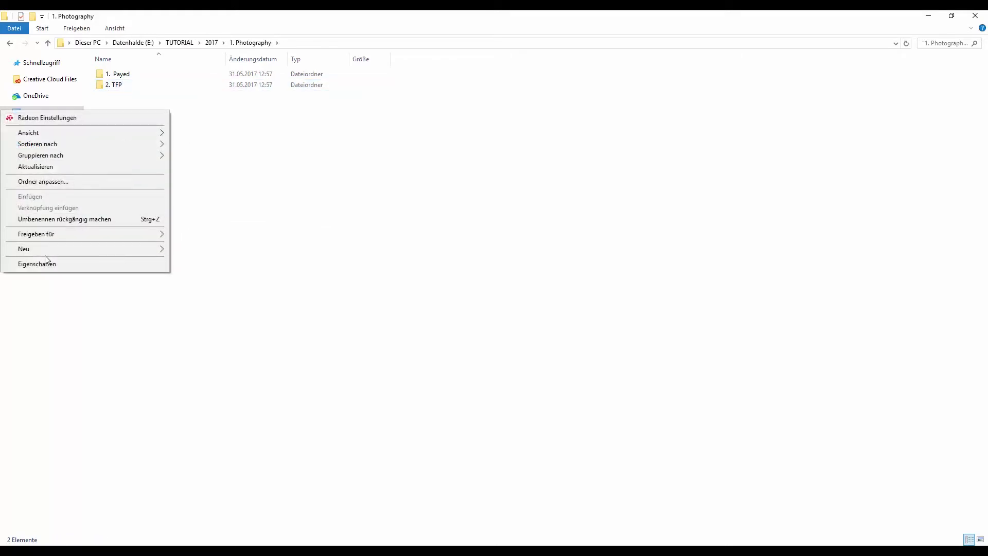
{"action": "mouse_move", "coordinate": [43, 251]}
{"action": "left_click", "coordinate": [195, 250]}
{"action": "type", "text": "3. Friends & Family"}
{"action": "key", "text": "Return"}
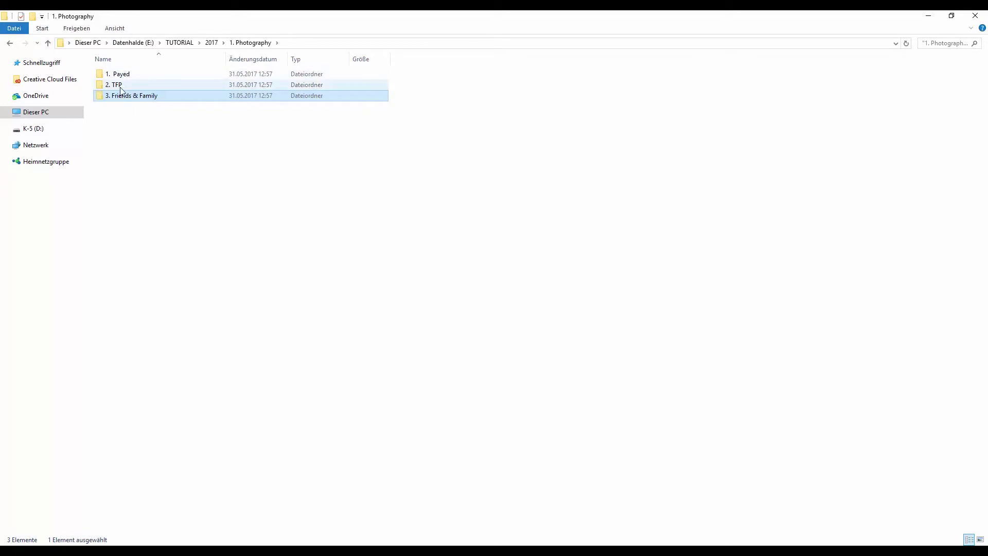
- Open 2. TFP and create two numbered folders named after the first two models
{"action": "double_click", "coordinate": [122, 87]}
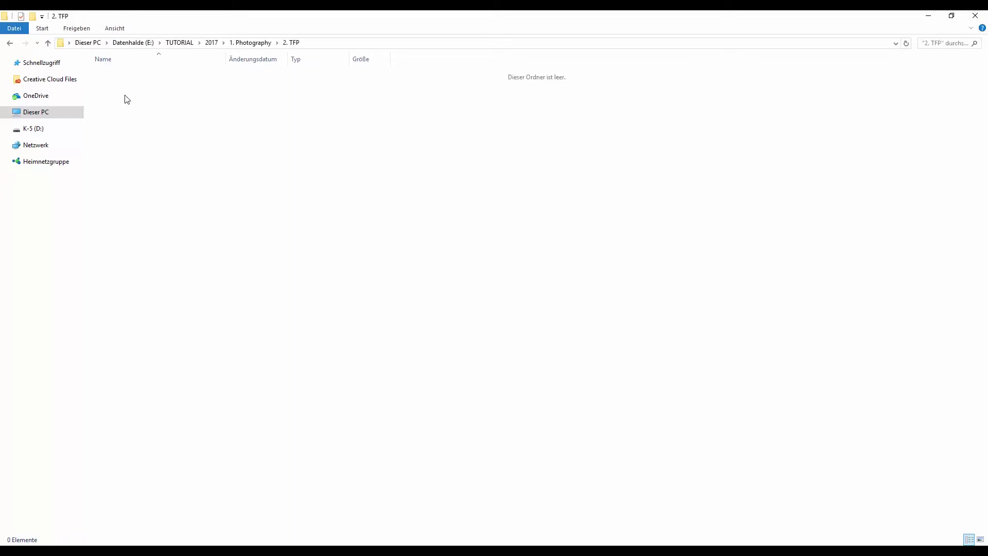
{"action": "right_click", "coordinate": [172, 112]}
{"action": "mouse_move", "coordinate": [51, 243]}
{"action": "left_click", "coordinate": [242, 246]}
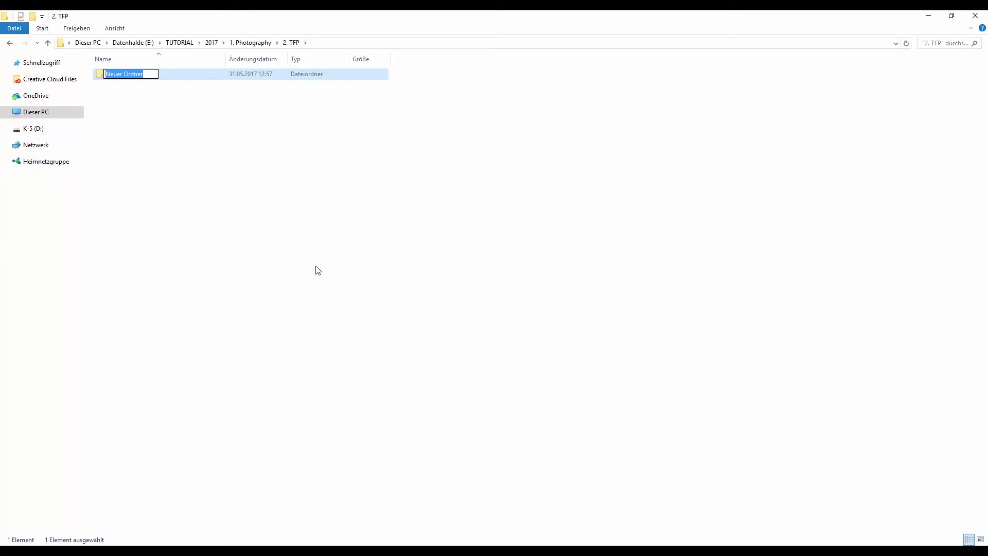
{"action": "type", "text": "1. paul Hoffmann"}
{"action": "key", "text": "Return"}
{"action": "right_click", "coordinate": [185, 142]}
{"action": "mouse_move", "coordinate": [78, 280]}
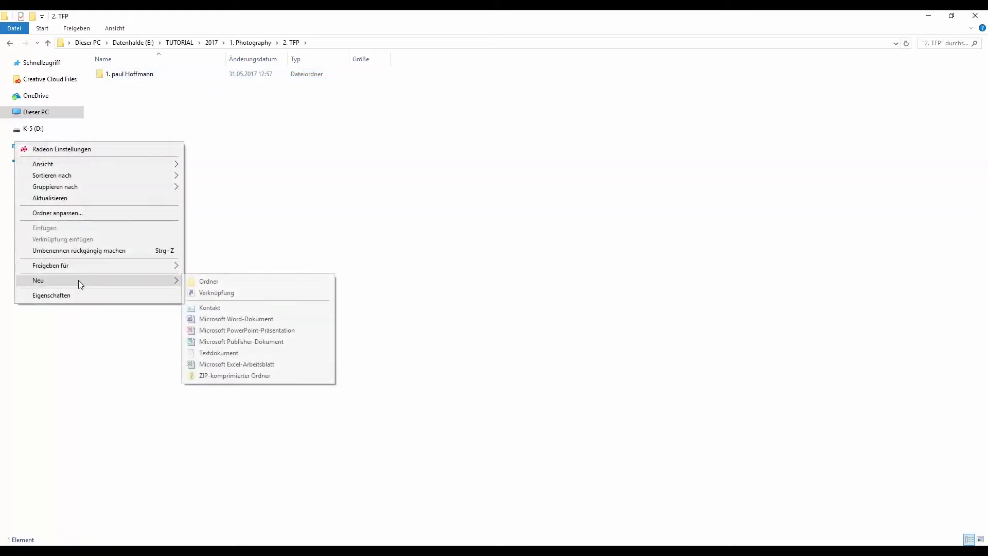
{"action": "left_click", "coordinate": [259, 279]}
{"action": "type", "text": "2. Carl"}
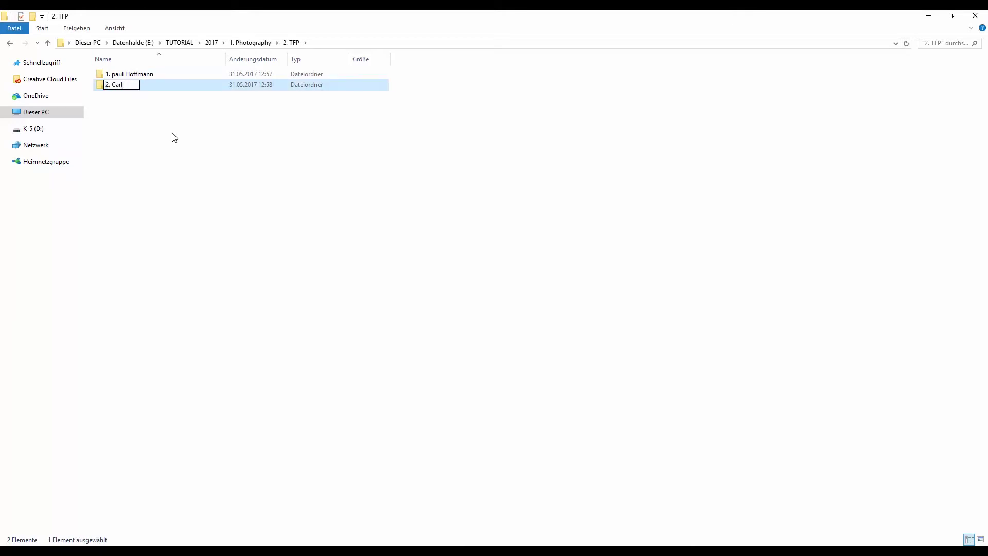
{"action": "type", "text": " cinzki"}
{"action": "key", "text": "Return"}
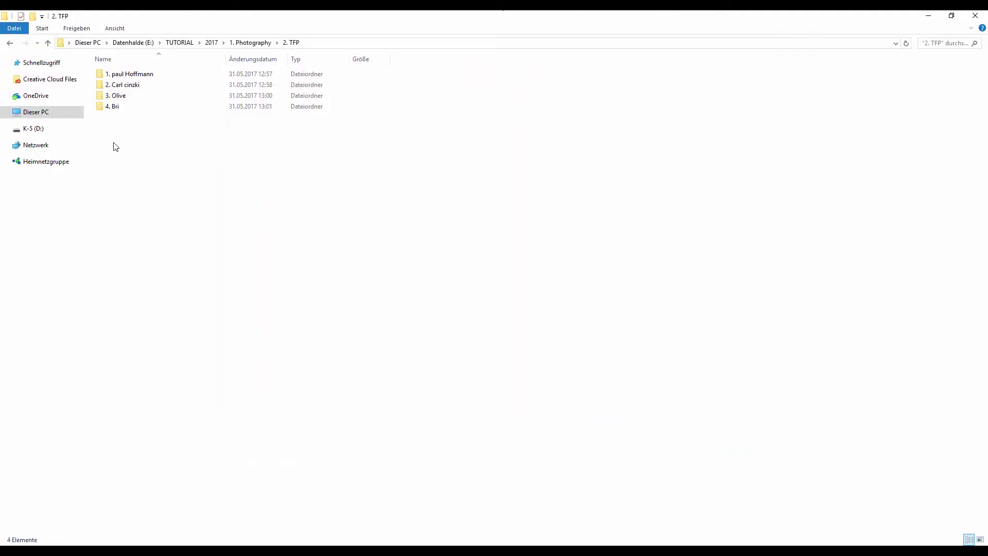
- Open the third and fourth shoot folders to check their photos, returning to 2. TFP
{"action": "left_click", "coordinate": [118, 96]}
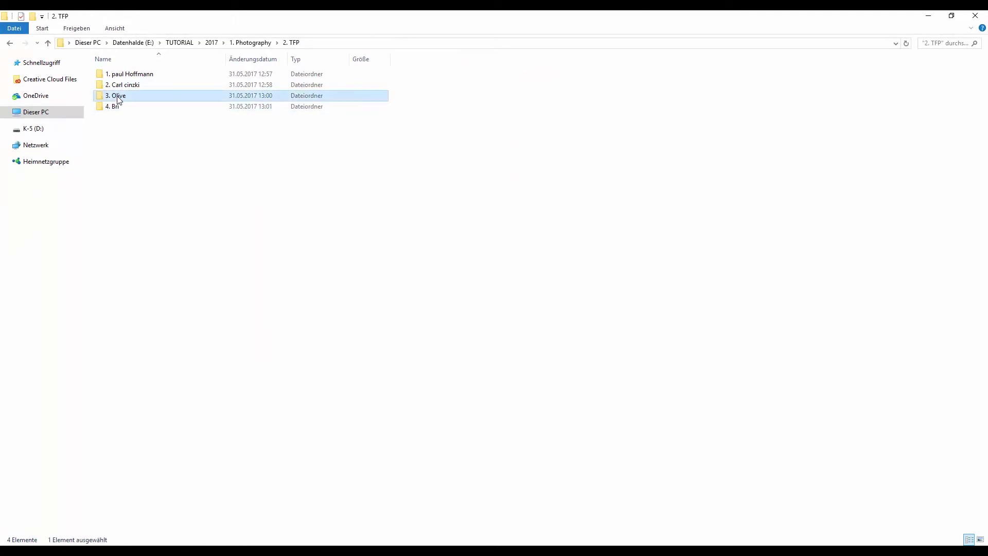
{"action": "double_click", "coordinate": [117, 97]}
{"action": "key", "text": "alt+Left"}
{"action": "left_click", "coordinate": [128, 106]}
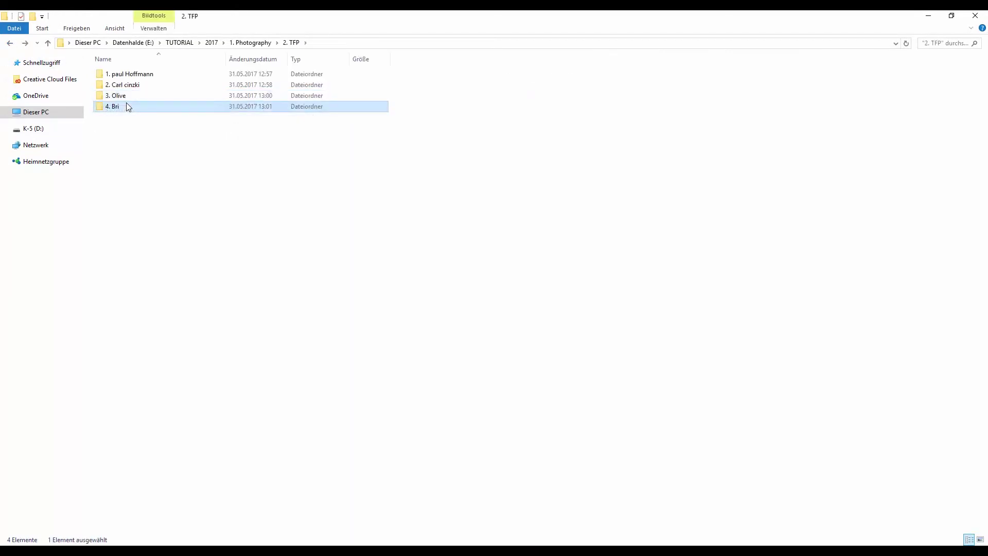
{"action": "double_click", "coordinate": [128, 107]}
{"action": "left_click", "coordinate": [10, 43]}
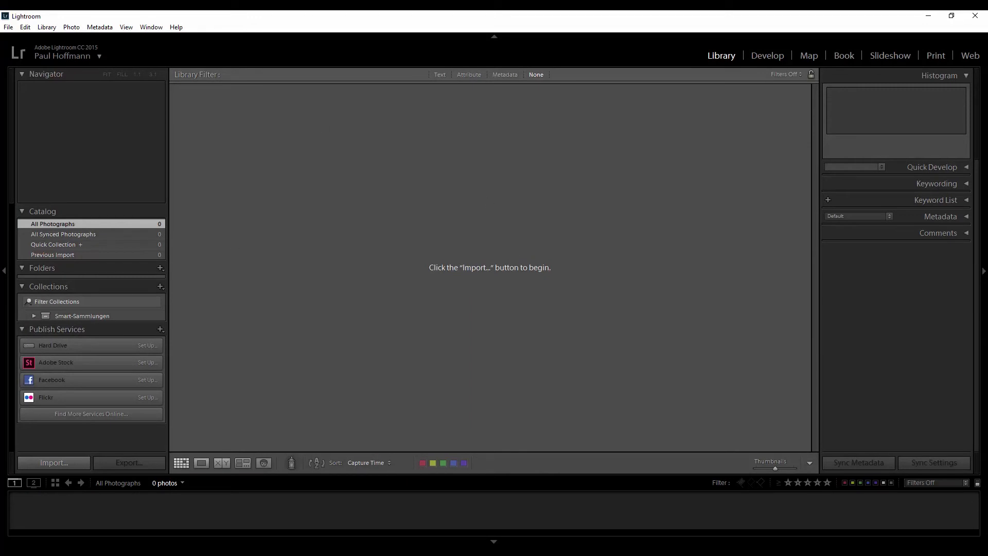
- Import E:\TUTORIAL\2017 with Include Subfolders ticked, adding all 107 photos in Add mode
{"action": "left_click", "coordinate": [51, 462]}
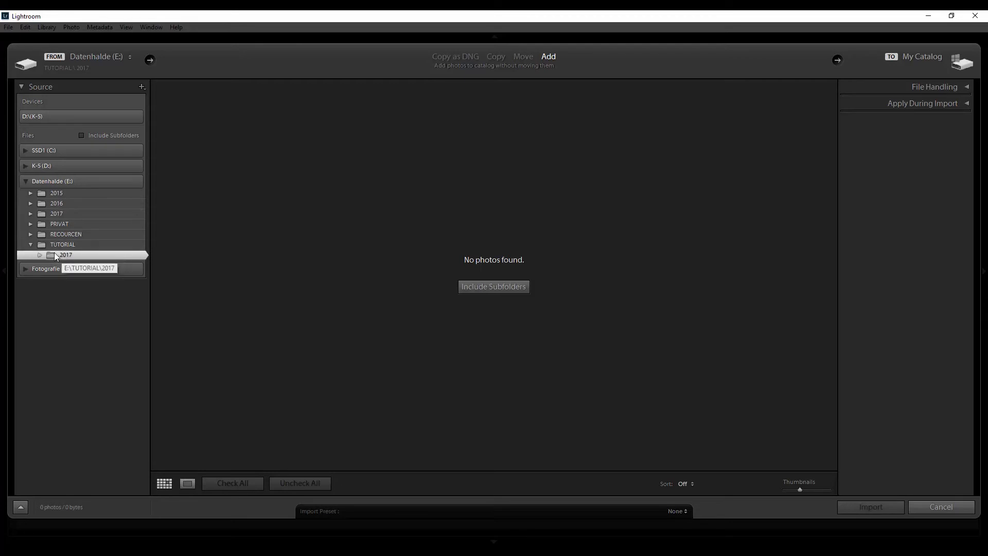
{"action": "left_click", "coordinate": [40, 255]}
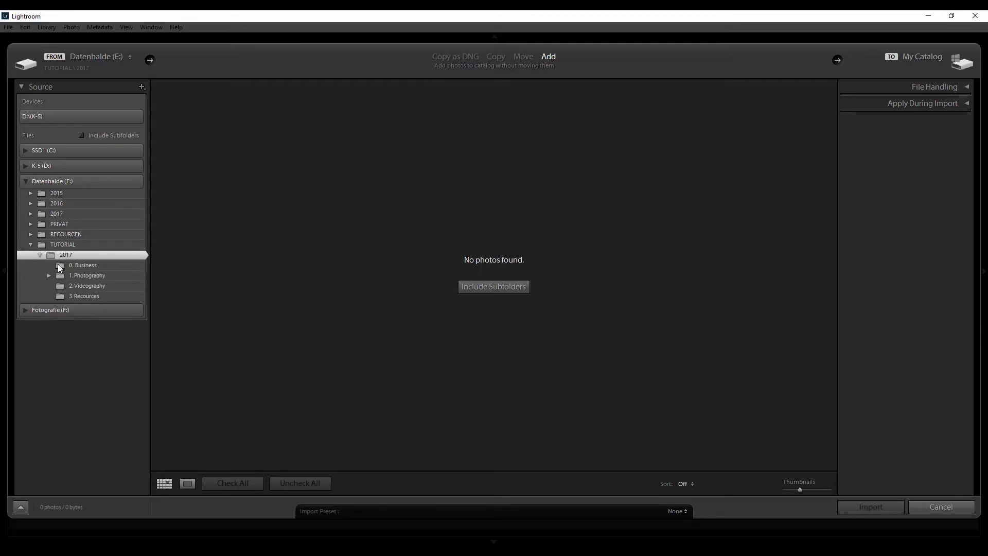
{"action": "left_click", "coordinate": [495, 289]}
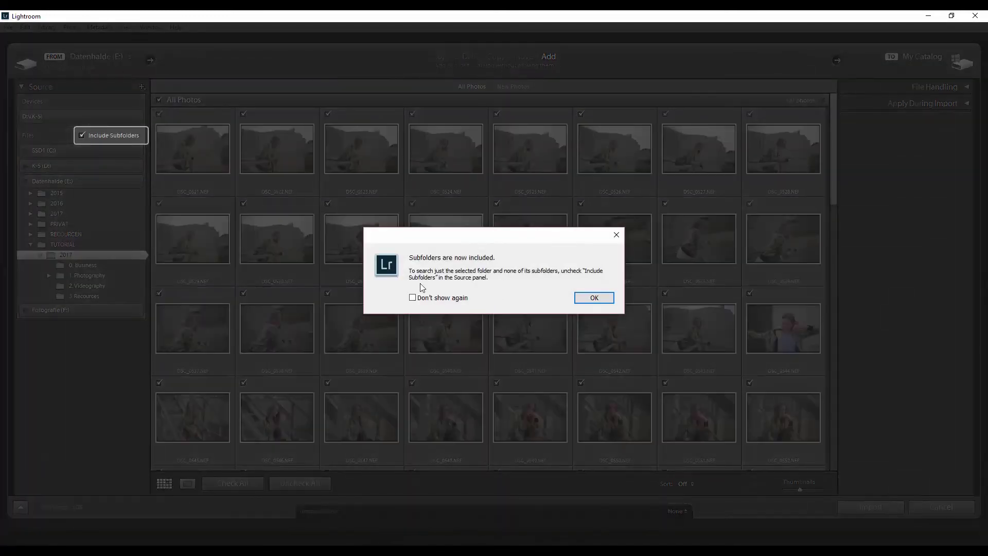
{"action": "left_click", "coordinate": [596, 299]}
{"action": "scroll", "coordinate": [305, 203], "scroll_direction": "down", "scroll_amount": 10}
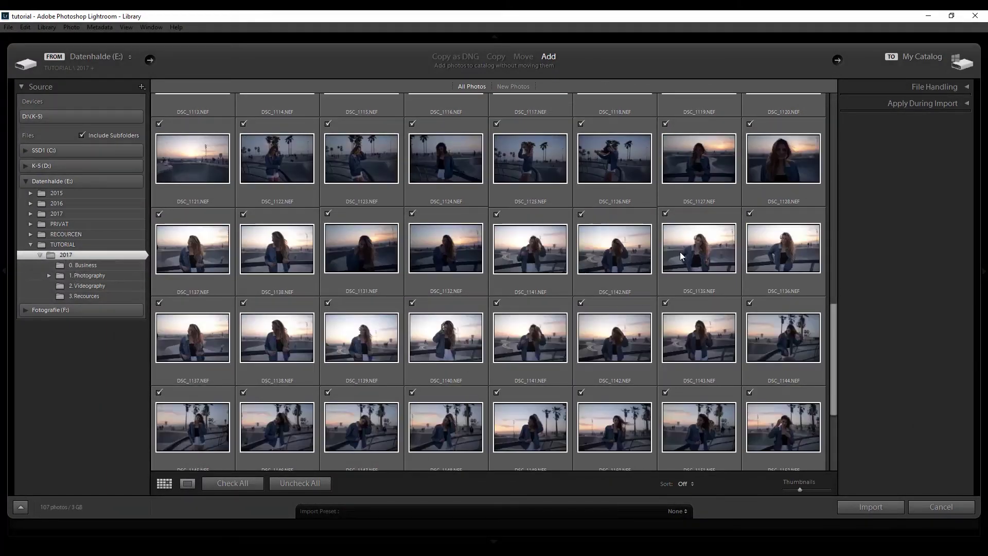
{"action": "scroll", "coordinate": [401, 256], "scroll_direction": "down", "scroll_amount": 3}
{"action": "scroll", "coordinate": [411, 273], "scroll_direction": "up", "scroll_amount": 15}
{"action": "left_click", "coordinate": [864, 507]}
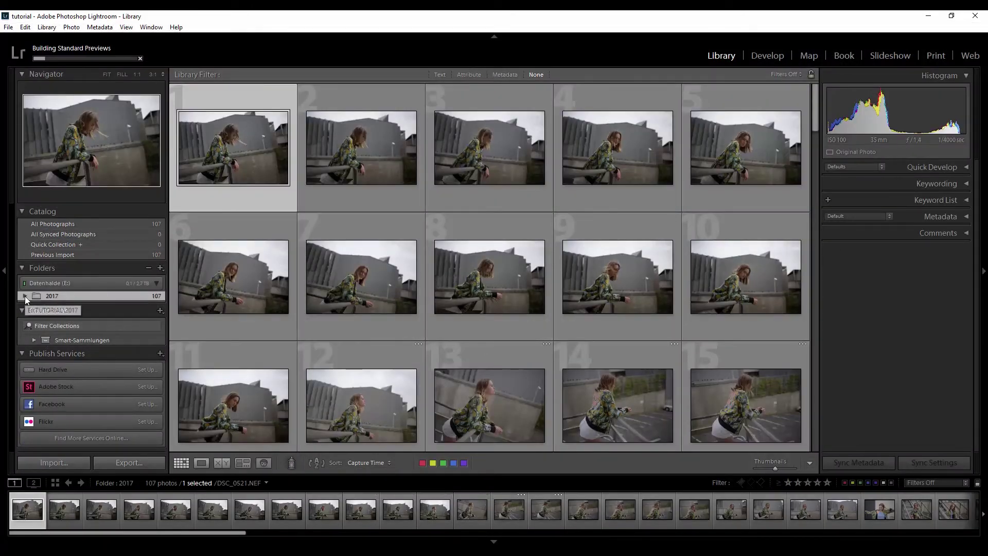
- Collapse Catalog and Collections, then browse Folders to the fourth TFP shoot's 54 photos
{"action": "left_click", "coordinate": [21, 211]}
{"action": "left_click", "coordinate": [26, 270]}
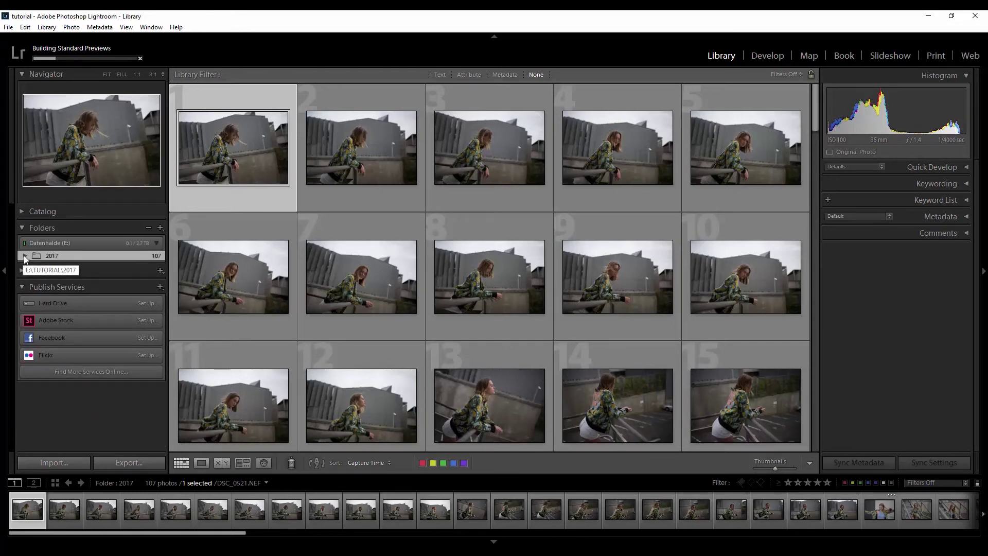
{"action": "left_click", "coordinate": [25, 255]}
{"action": "left_click", "coordinate": [33, 266]}
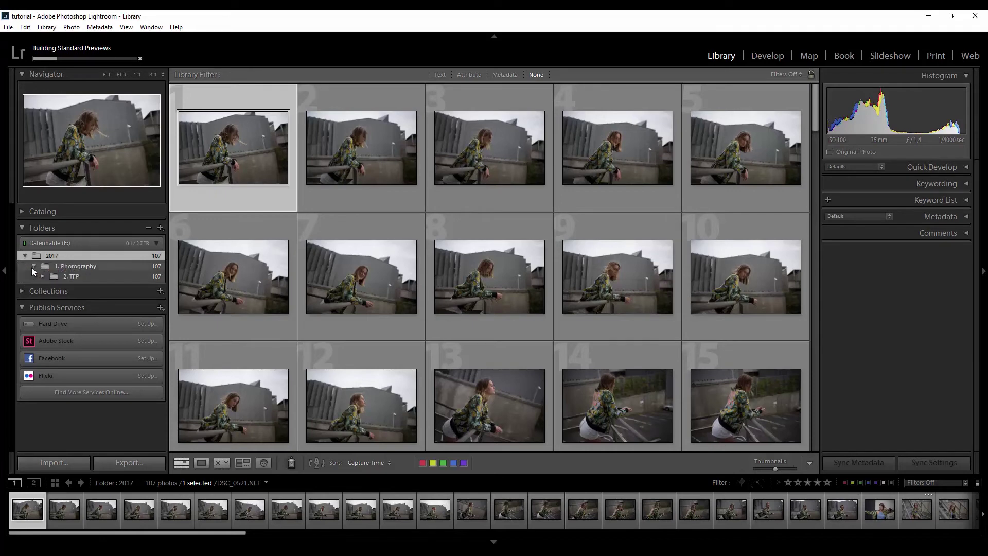
{"action": "left_click", "coordinate": [47, 276]}
{"action": "left_click", "coordinate": [43, 276]}
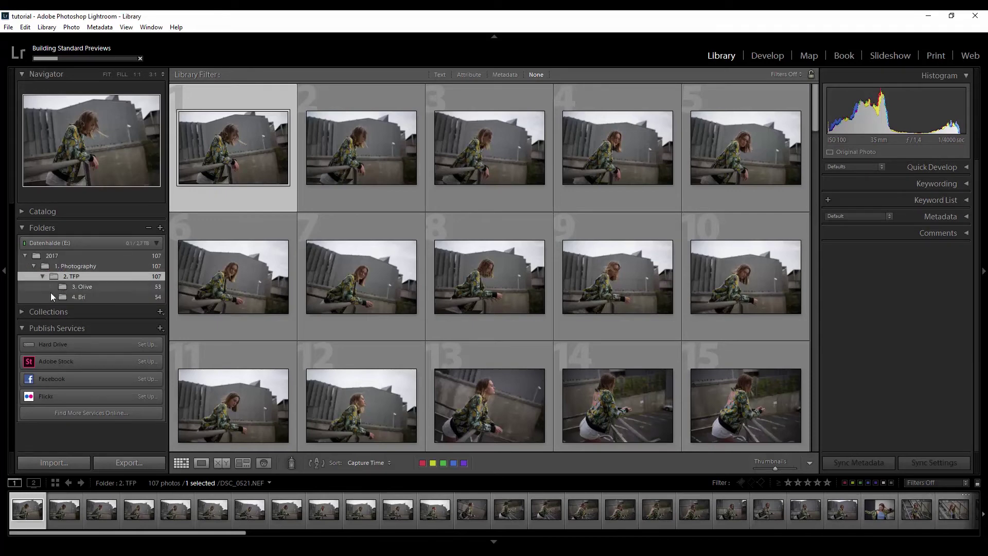
{"action": "left_click", "coordinate": [67, 286]}
{"action": "left_click", "coordinate": [82, 297]}
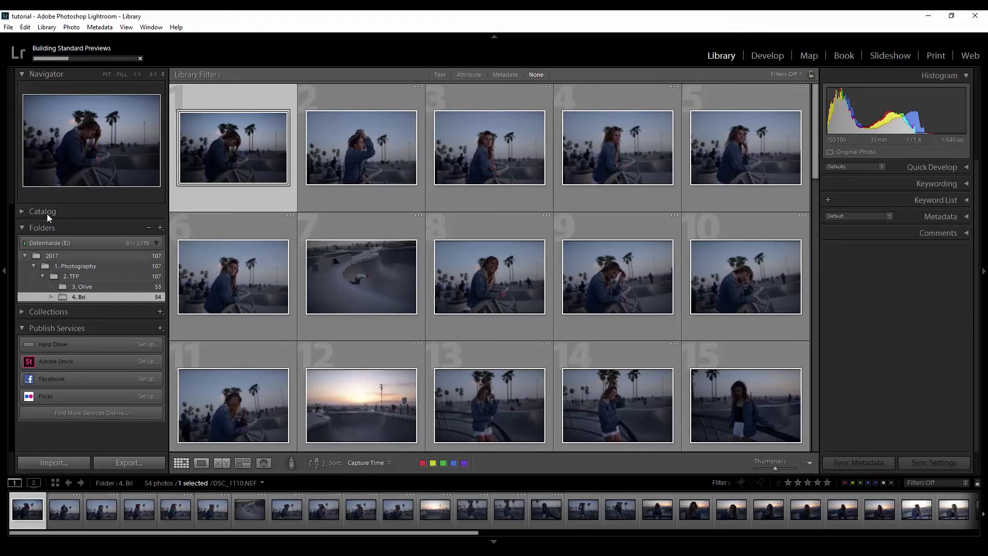
- Open DSC_1110 in Loupe view and flag the first keepers, including DSC_1117, as picks
{"action": "double_click", "coordinate": [245, 149]}
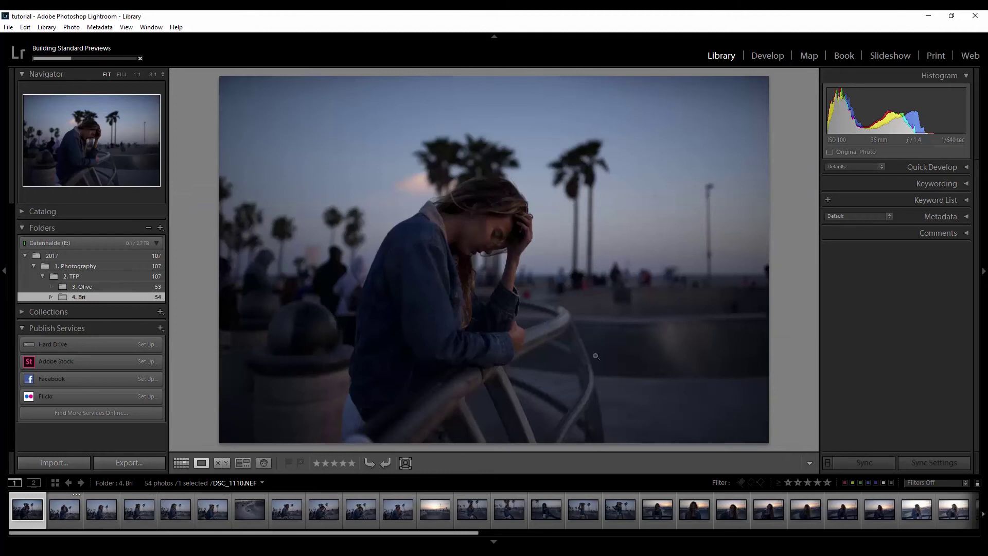
{"action": "key", "text": "Right"}
{"action": "key", "text": "Right"}
{"action": "key", "text": "Right"}
{"action": "key", "text": "Right"}
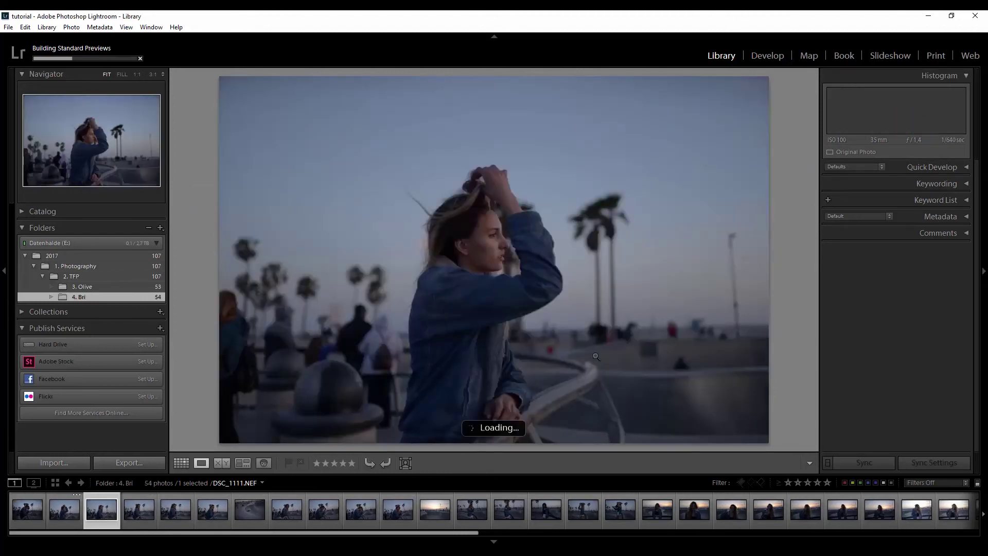
{"action": "key", "text": "Left"}
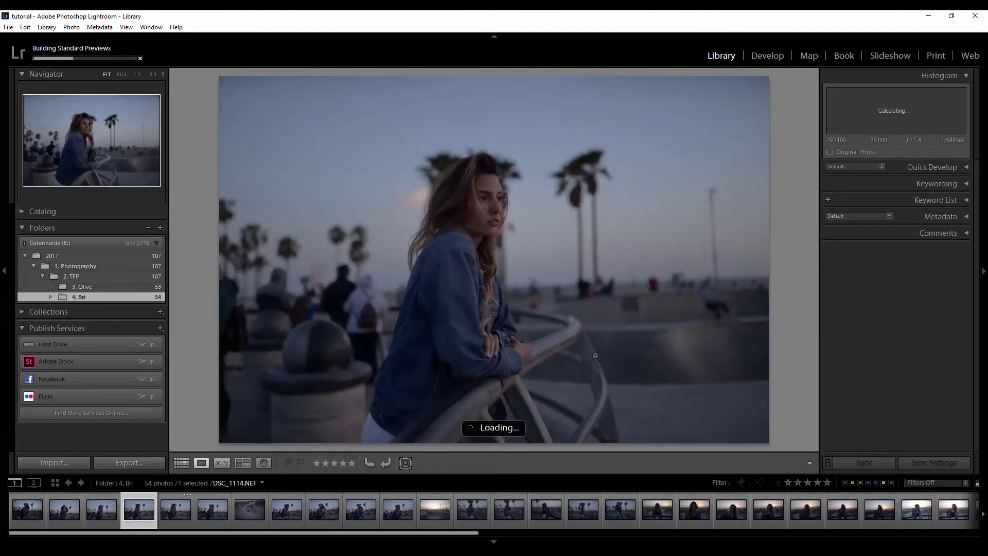
{"action": "key", "text": "p"}
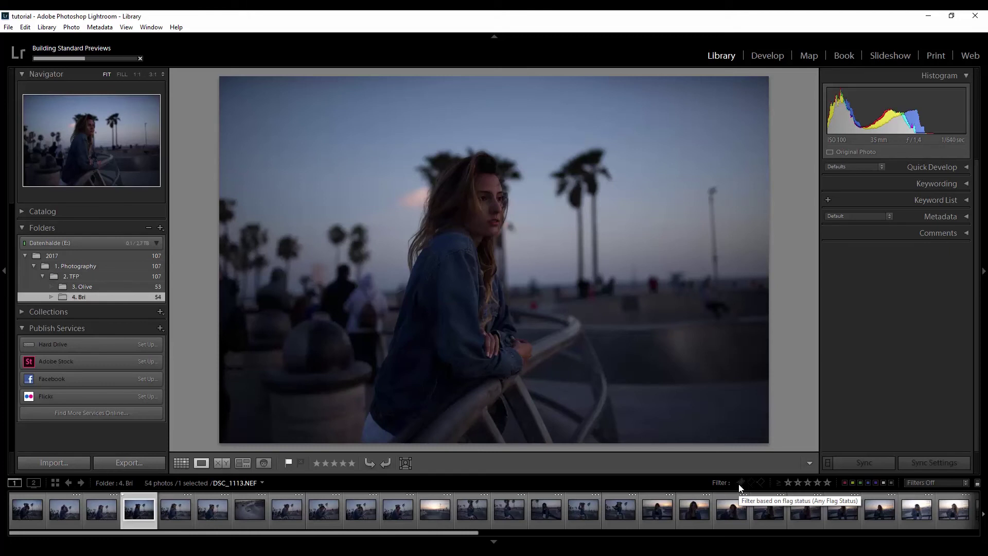
{"action": "key", "text": "Right"}
{"action": "key", "text": "Right"}
{"action": "key", "text": "Right"}
{"action": "key", "text": "Right"}
{"action": "key", "text": "Right"}
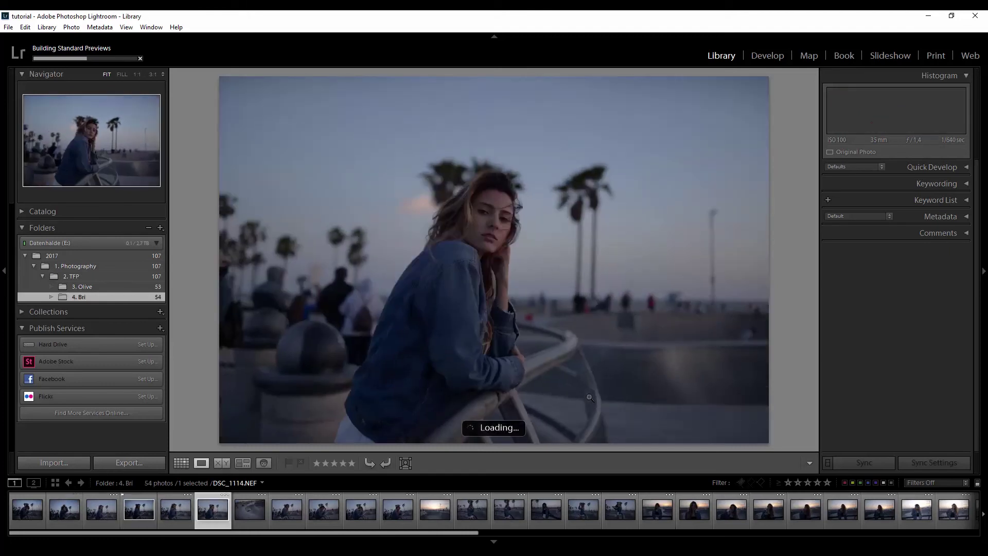
{"action": "key", "text": "p"}
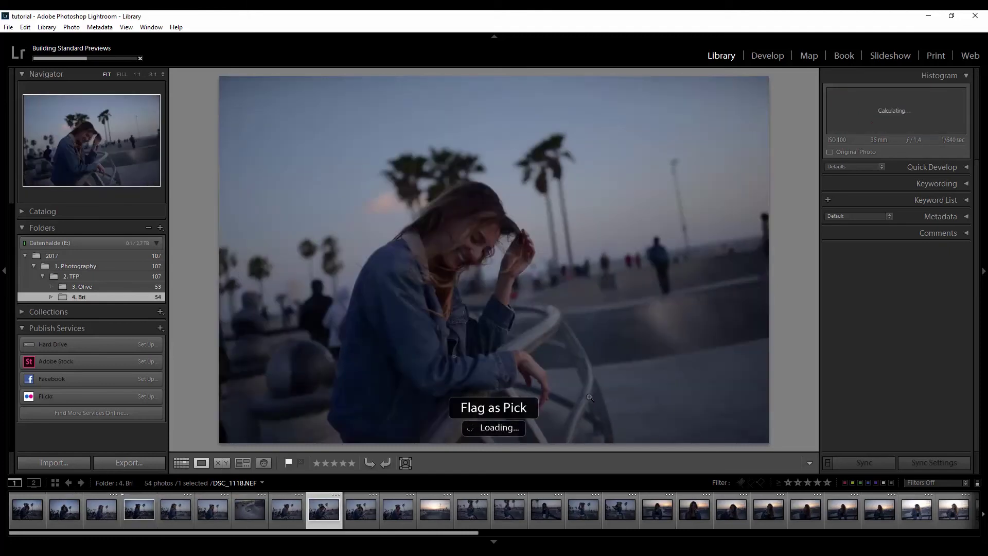
- Flag DSC_1118, the following keepers and DSC_1132 as picks, ending on DSC_1141
{"action": "key", "text": "Right"}
{"action": "key", "text": "p"}
{"action": "key", "text": "Right"}
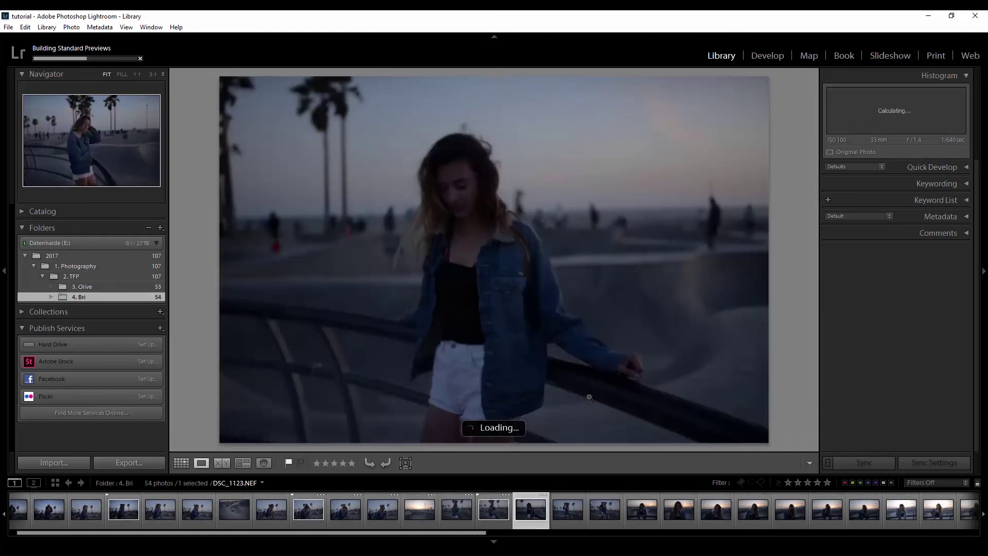
{"action": "key", "text": "Right"}
{"action": "key", "text": "Right"}
{"action": "key", "text": "Right"}
{"action": "key", "text": "Right"}
{"action": "key", "text": "p"}
{"action": "key", "text": "Right"}
{"action": "key", "text": "Right"}
{"action": "key", "text": "p"}
{"action": "key", "text": "Right"}
{"action": "key", "text": "Right"}
{"action": "key", "text": "p"}
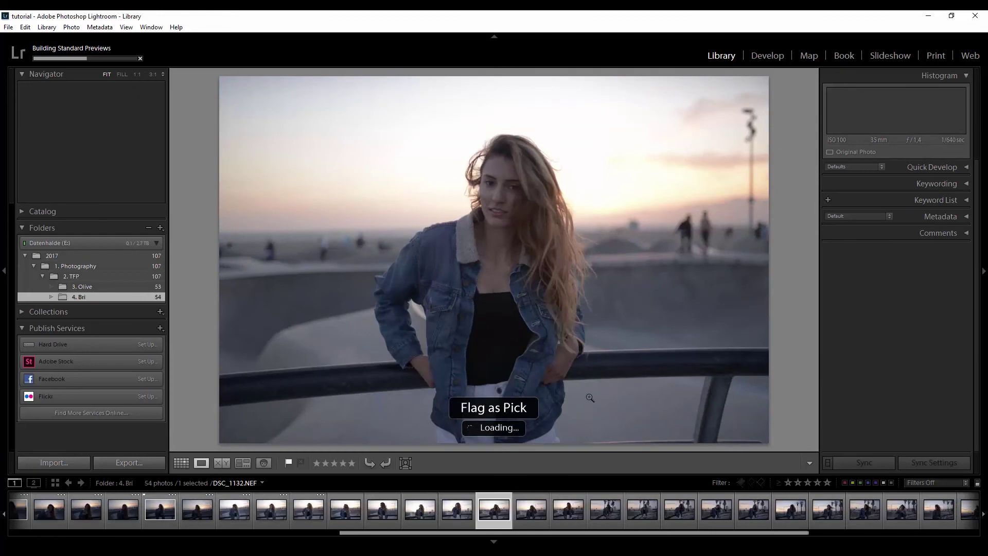
{"action": "key", "text": "Right"}
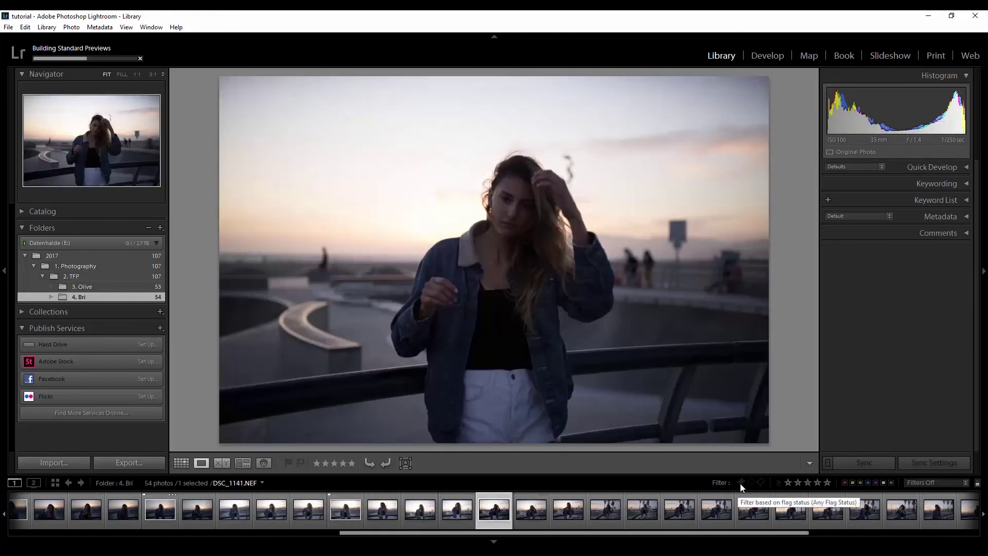
- Filter the Filmstrip to the 6 picked photos and give the second pick one star
{"action": "left_click", "coordinate": [741, 483]}
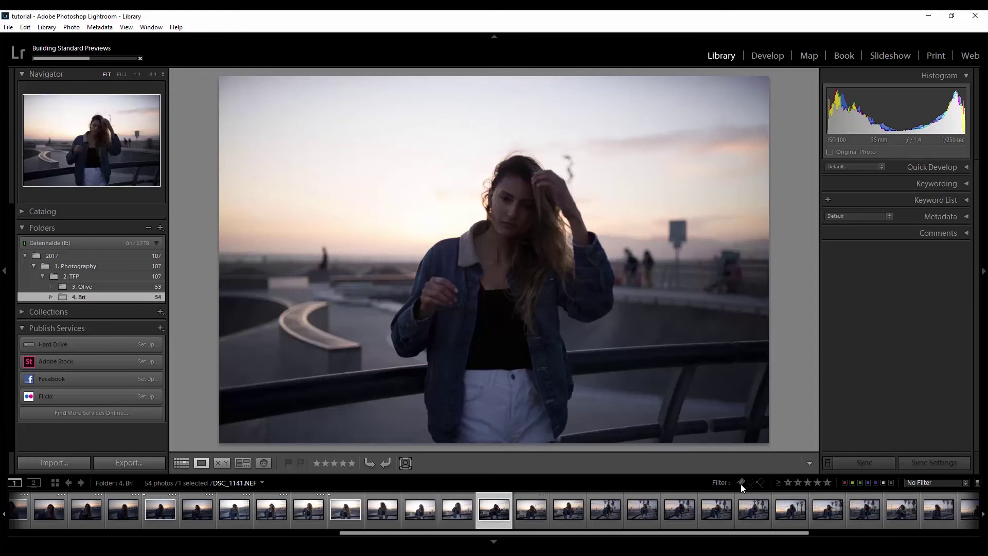
{"action": "left_click", "coordinate": [741, 483]}
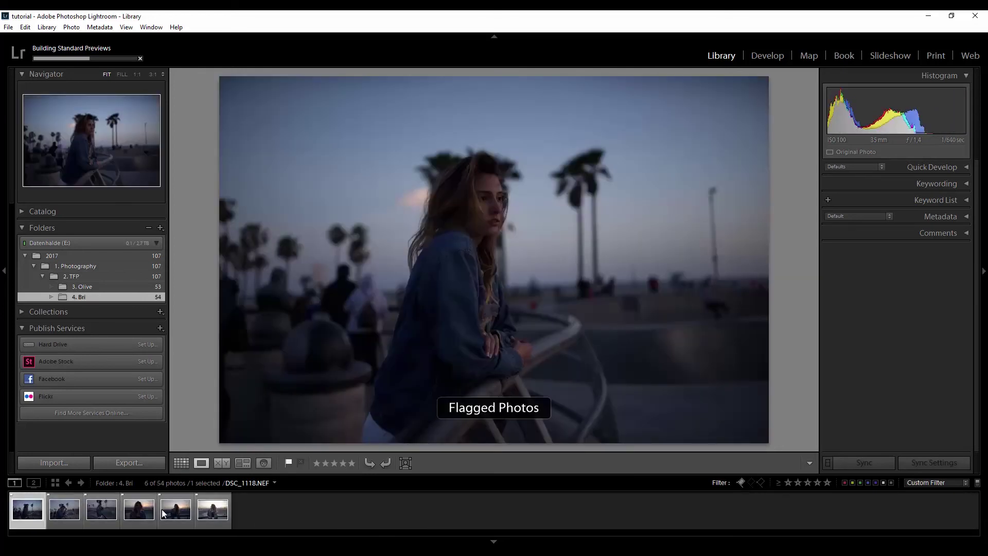
{"action": "mouse_move", "coordinate": [466, 553]}
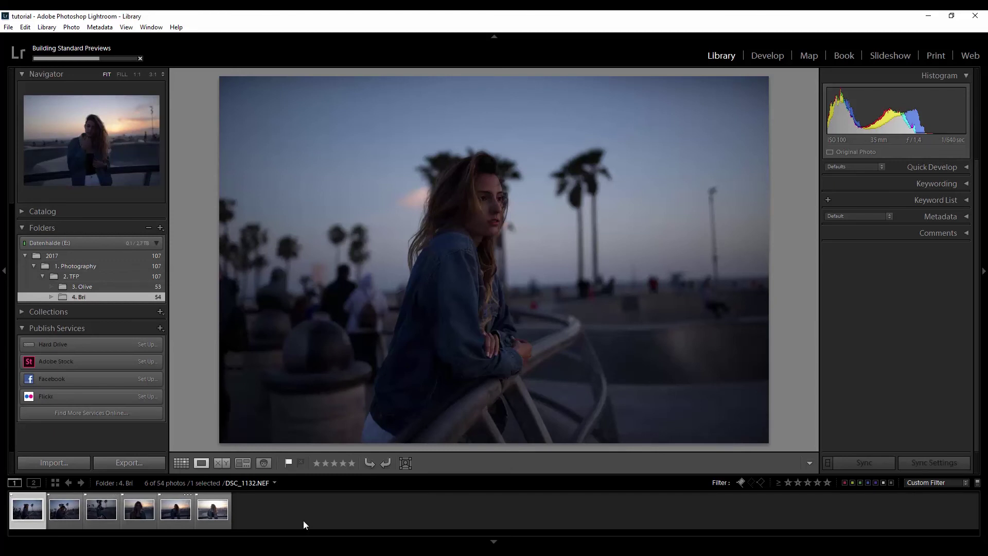
{"action": "key", "text": "Right"}
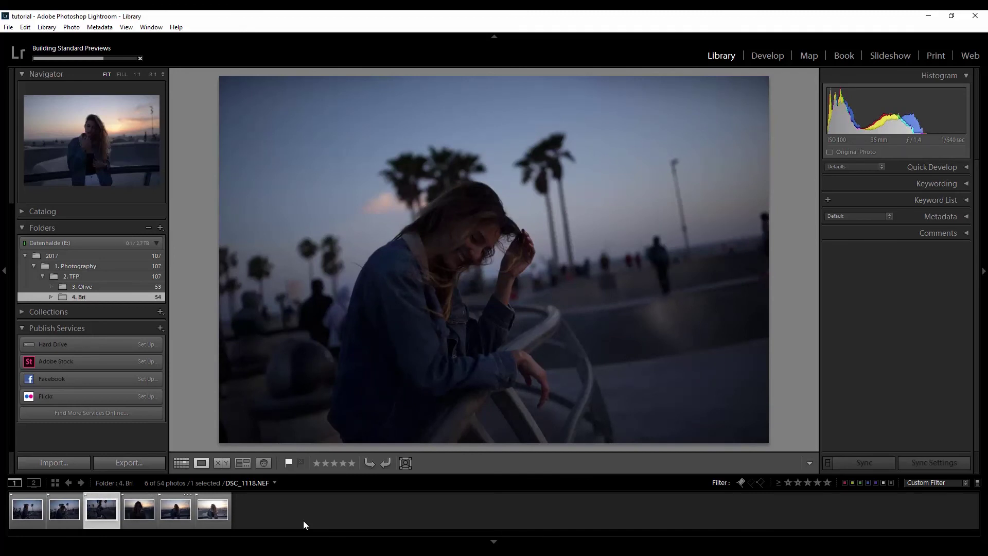
{"action": "key", "text": "1"}
- Rate DSC_1132 one star, then filter to one-star-or-better photos and view DSC_1132
{"action": "key", "text": "Right"}
{"action": "key", "text": "Right"}
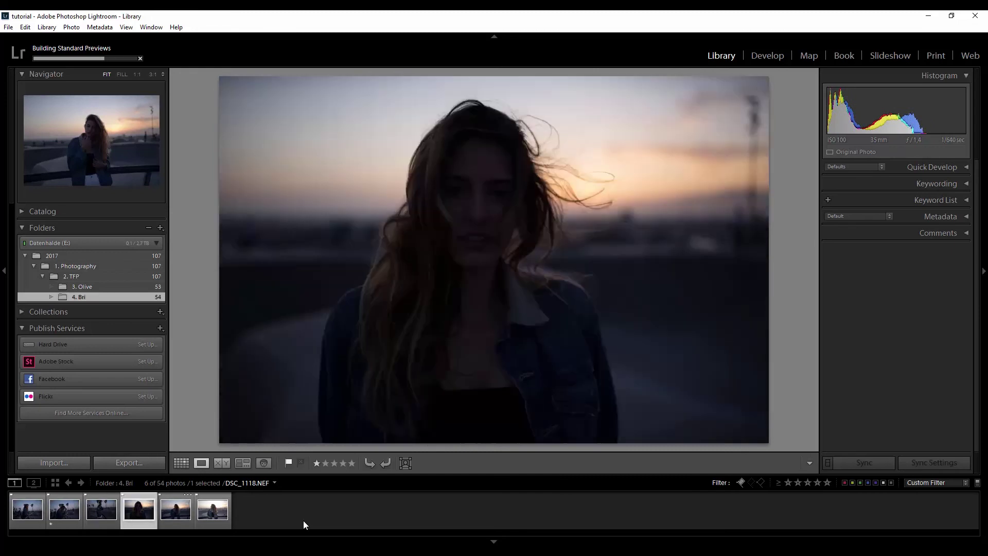
{"action": "key", "text": "Right"}
{"action": "key", "text": "1"}
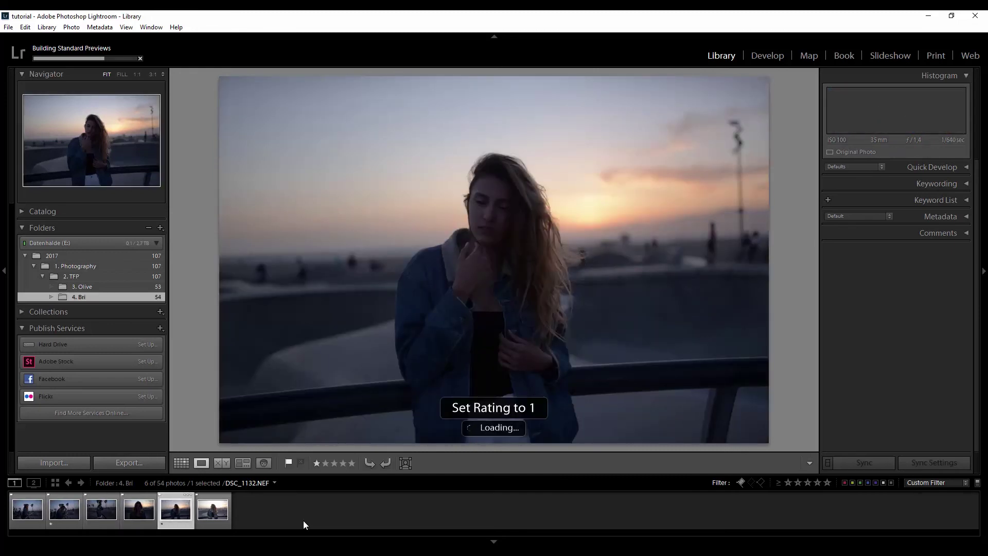
{"action": "left_click", "coordinate": [788, 483]}
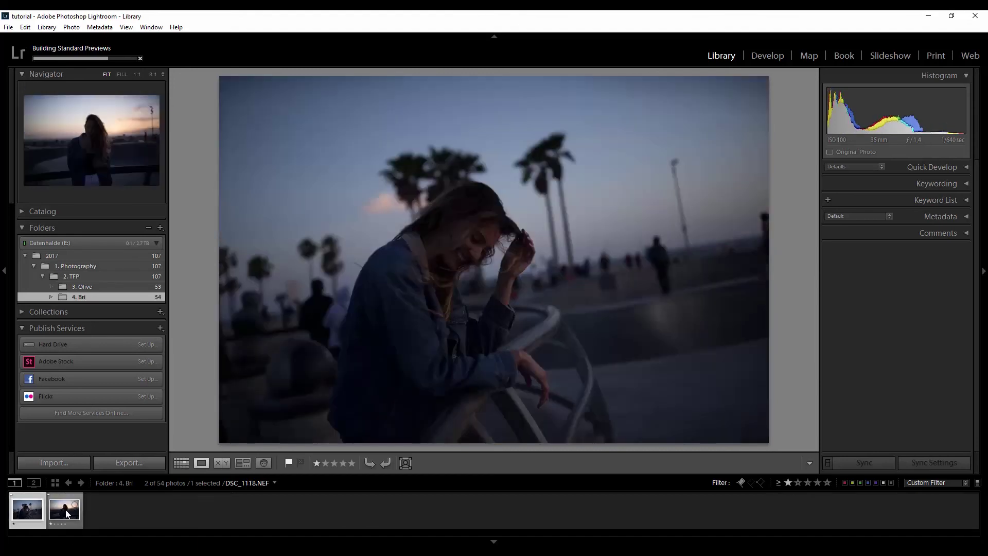
{"action": "left_click", "coordinate": [62, 513]}
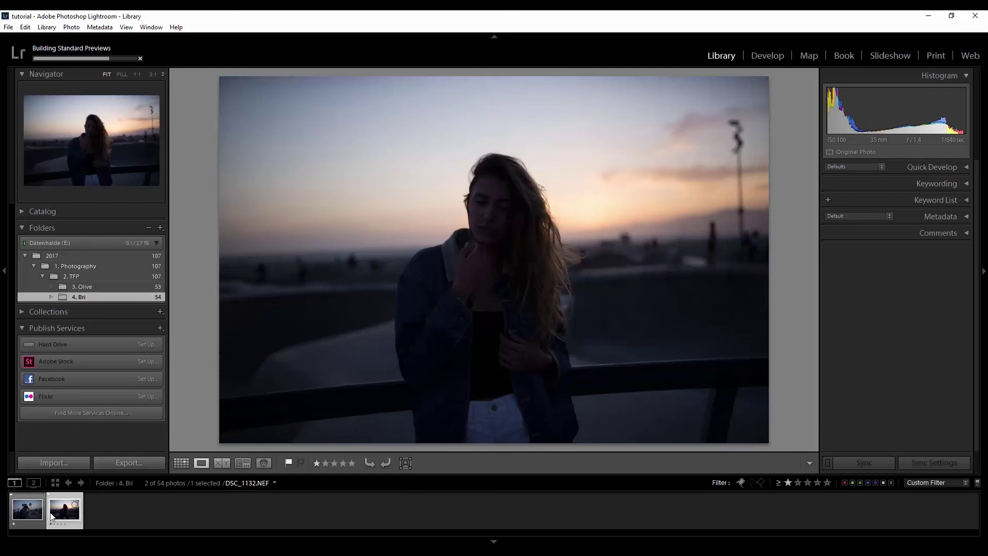